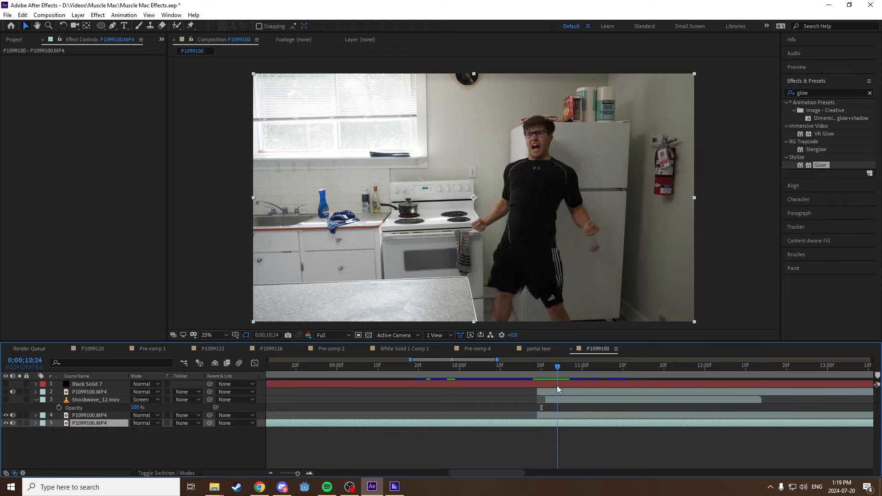
- Open the flare options of the Optical Flares effect on Black Solid 7
{"action": "key", "text": "ctrl+z"}
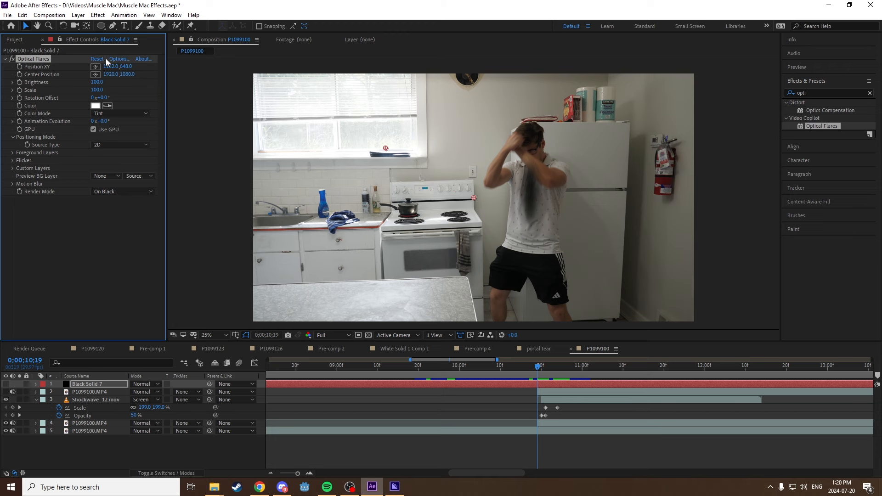
{"action": "left_click", "coordinate": [110, 59]}
{"action": "left_click", "coordinate": [452, 274]}
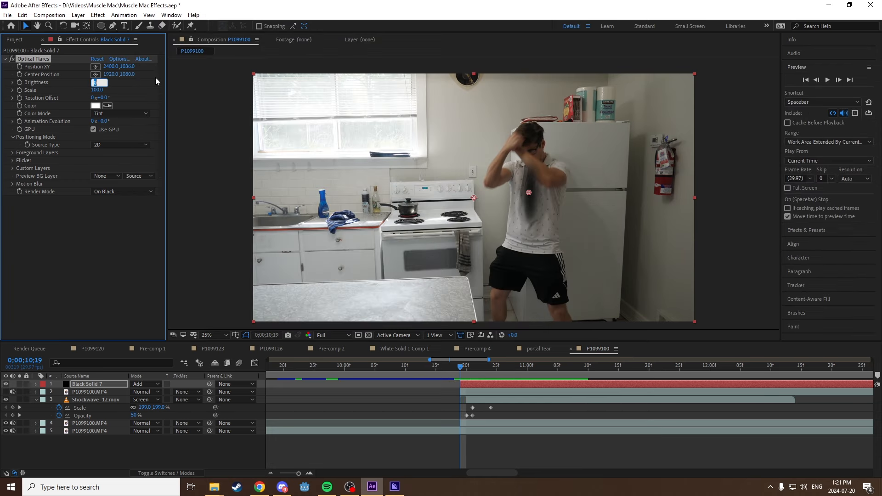
- Keyframe the Optical Flares brightness on Black Solid 7 as 100 at 0;00;10;19, 300 at 0;00;10;20 and 0 at 0;00;10;22
{"action": "type", "text": "100"}
{"action": "key", "text": "Return"}
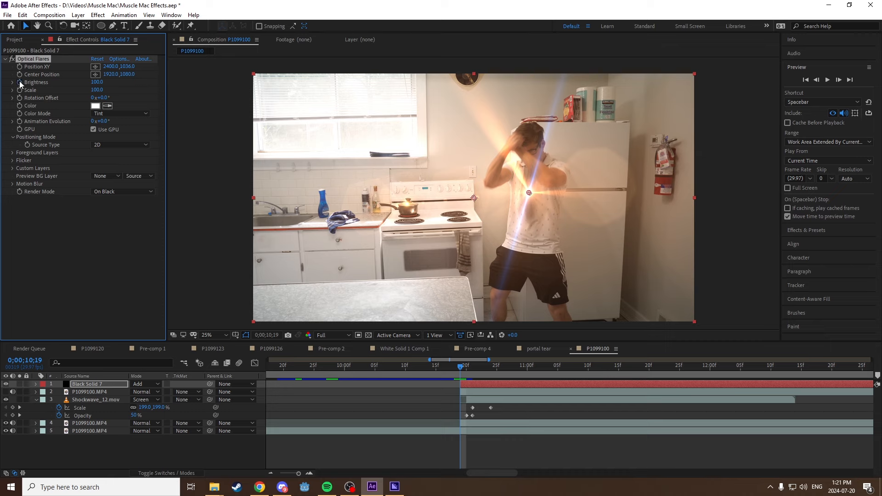
{"action": "left_click", "coordinate": [839, 79]}
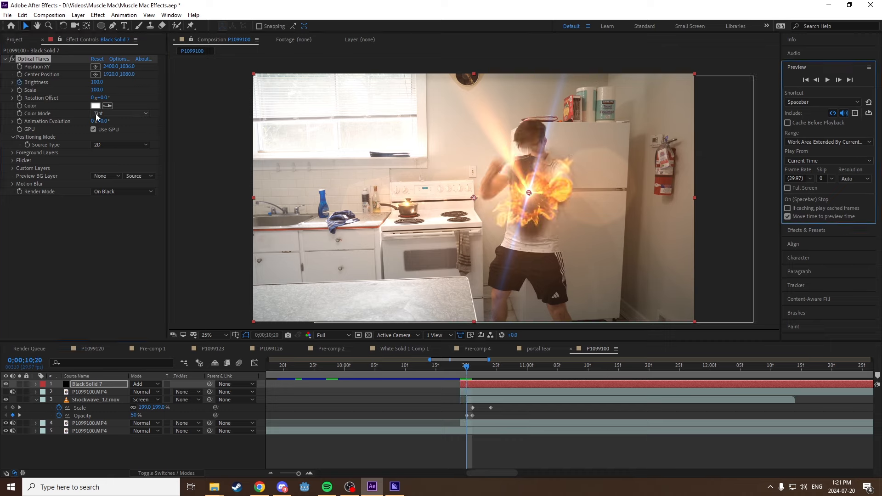
{"action": "left_click", "coordinate": [98, 83]}
{"action": "type", "text": "300"}
{"action": "key", "text": "Return"}
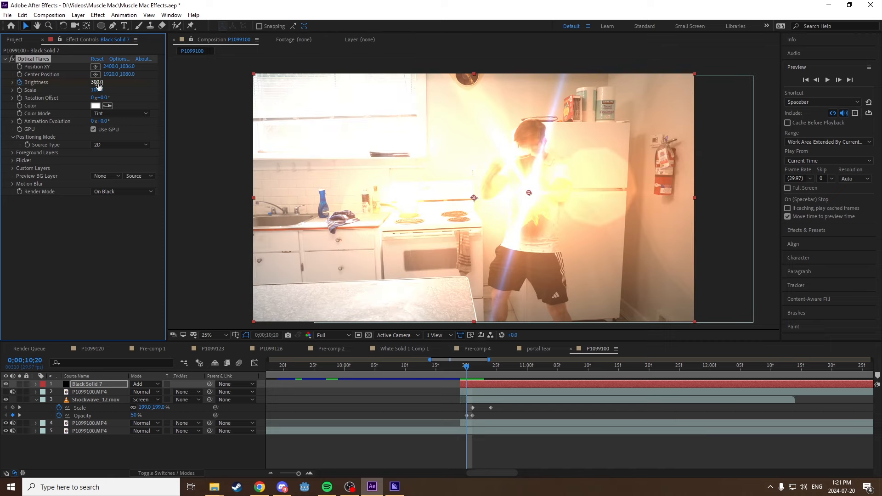
{"action": "left_click", "coordinate": [839, 80]}
{"action": "left_click", "coordinate": [839, 80]}
{"action": "left_click", "coordinate": [97, 82]}
{"action": "type", "text": "0"}
{"action": "key", "text": "Return"}
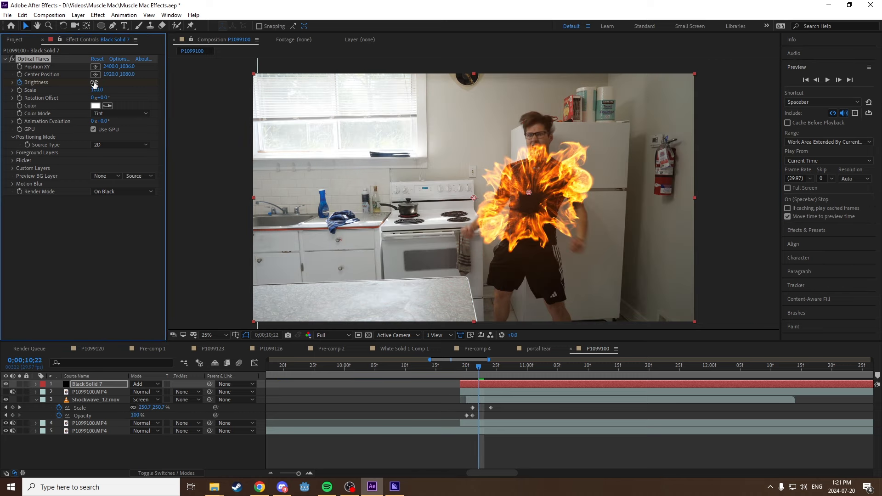
- Play back the flare and fire burst from a few frames before the transformation
{"action": "left_click", "coordinate": [440, 366]}
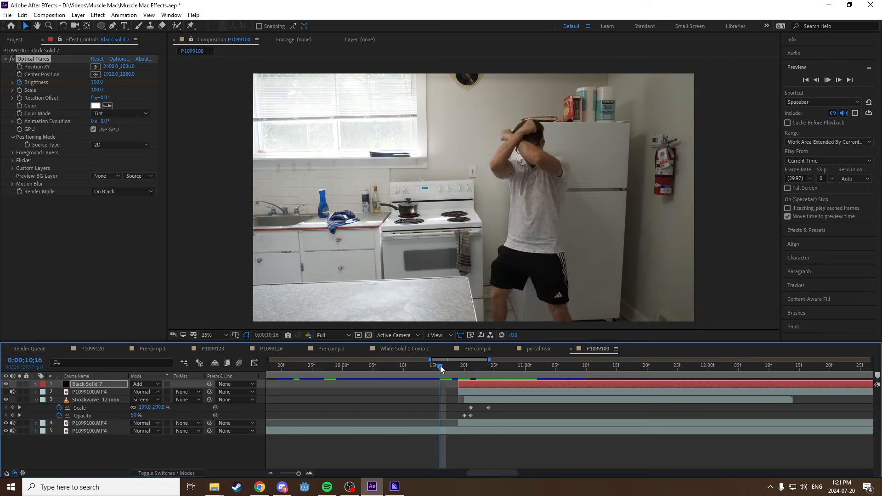
{"action": "key", "text": "space"}
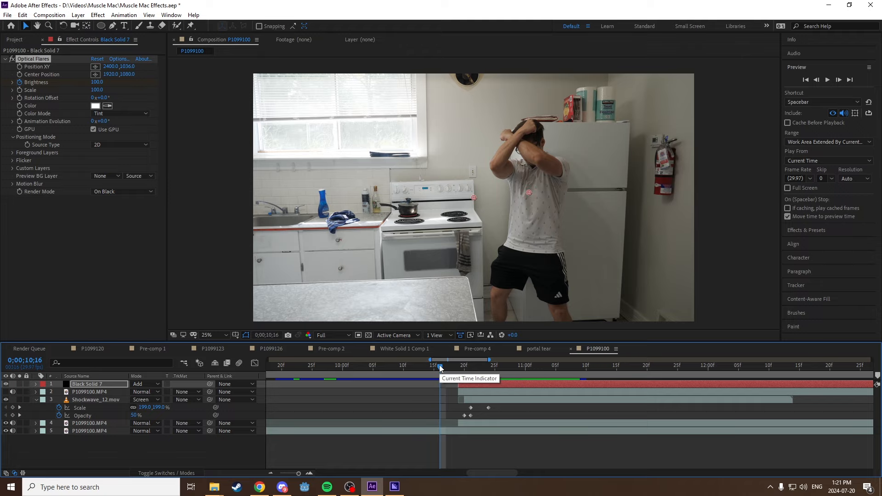
{"action": "left_click", "coordinate": [421, 366]}
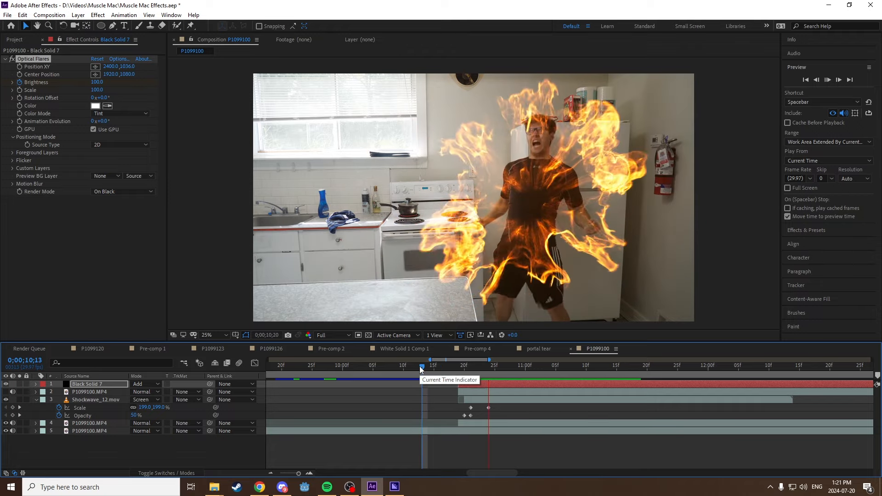
{"action": "left_click_drag", "start_coordinate": [421, 366], "coordinate": [439, 371]}
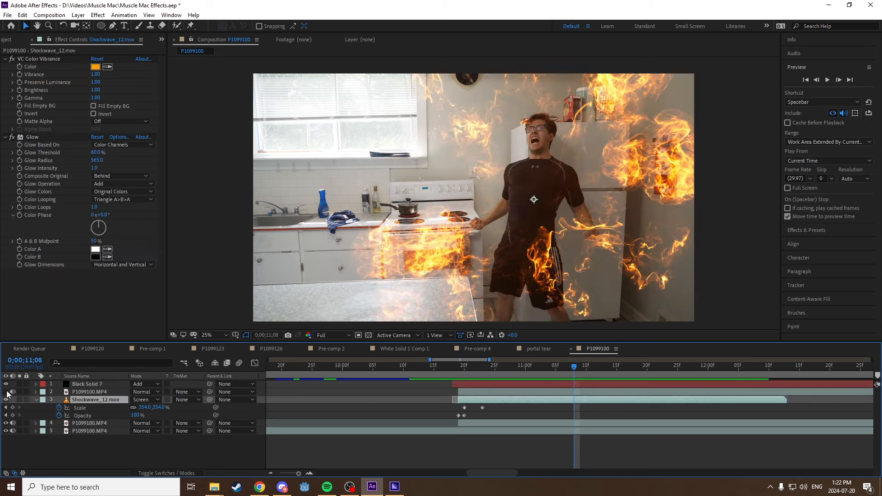
- Make layer 2, the P1099100.MP4 copy that covers the fire with the foreground counter, visible
{"action": "left_click", "coordinate": [6, 392]}
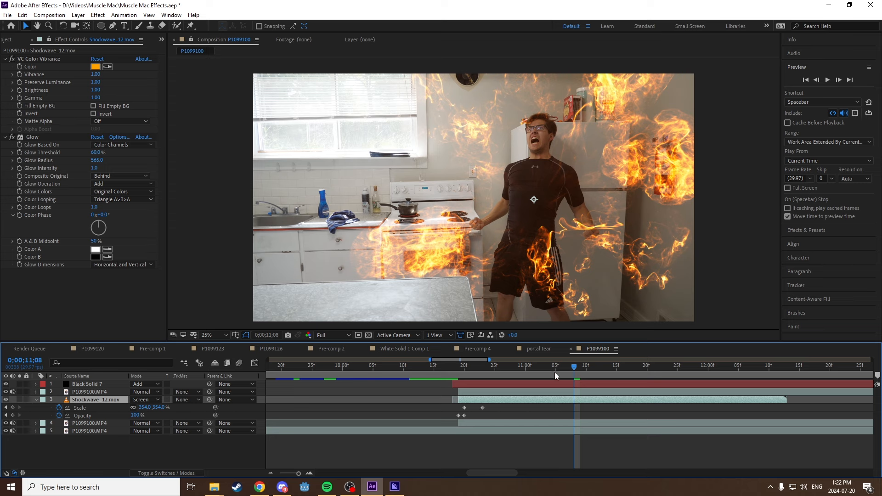
- Try the Shockwave_12.mov layer at 50% opacity at 0;00;11;02, inspect the flames up close, and undo the change
{"action": "key", "text": "u"}
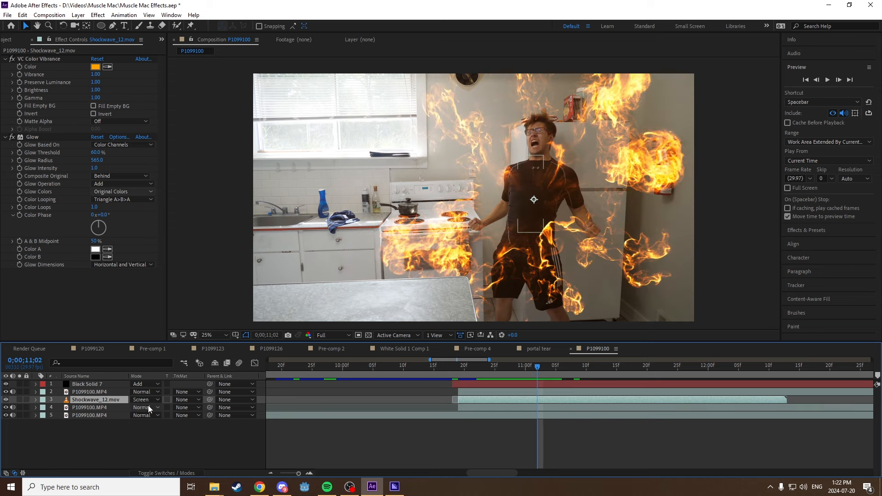
{"action": "key", "text": "t"}
{"action": "left_click", "coordinate": [139, 408]}
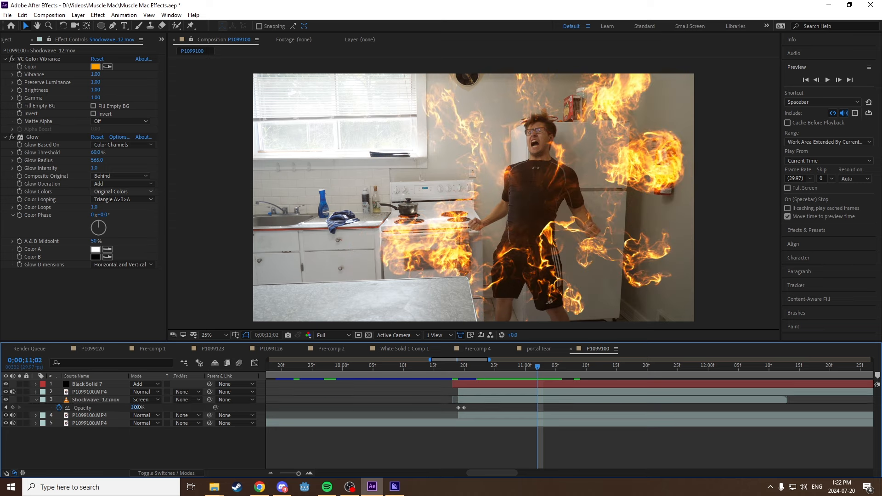
{"action": "type", "text": "50"}
{"action": "key", "text": "Return"}
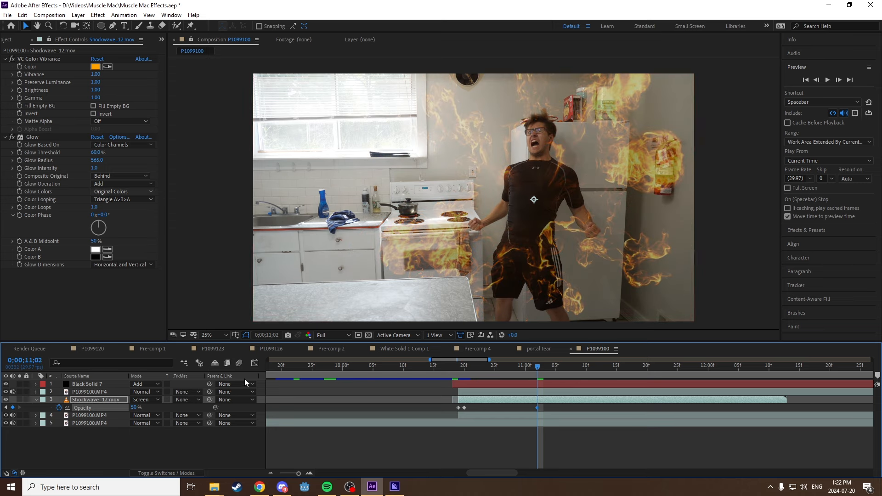
{"action": "scroll", "coordinate": [642, 189], "scroll_direction": "up", "scroll_amount": 2}
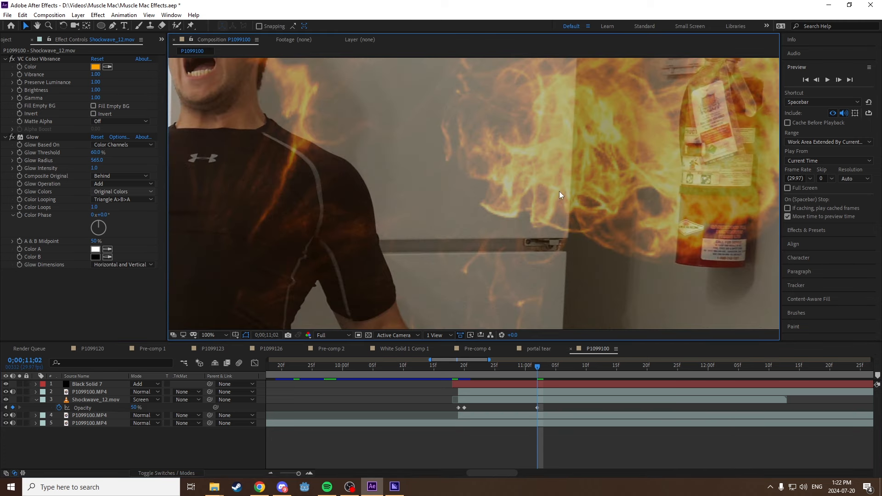
{"action": "scroll", "coordinate": [563, 204], "scroll_direction": "down", "scroll_amount": 2}
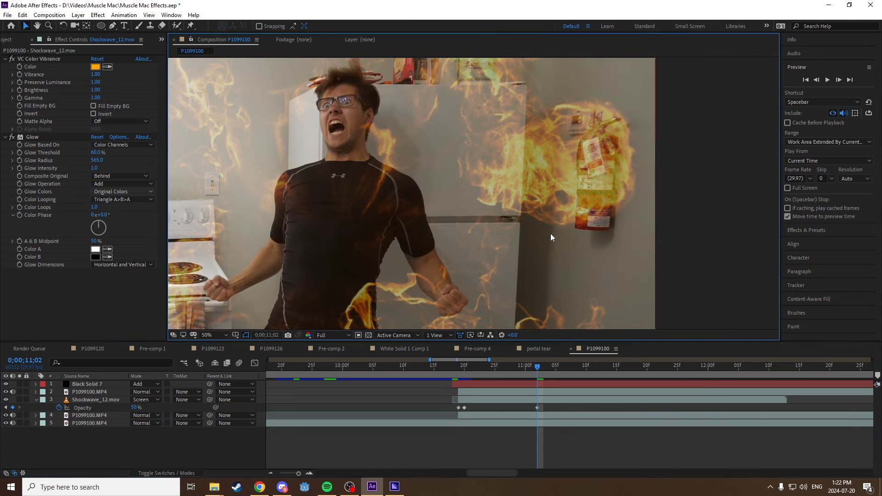
{"action": "key", "text": "ctrl+z"}
{"action": "scroll", "coordinate": [498, 246], "scroll_direction": "down", "scroll_amount": 2}
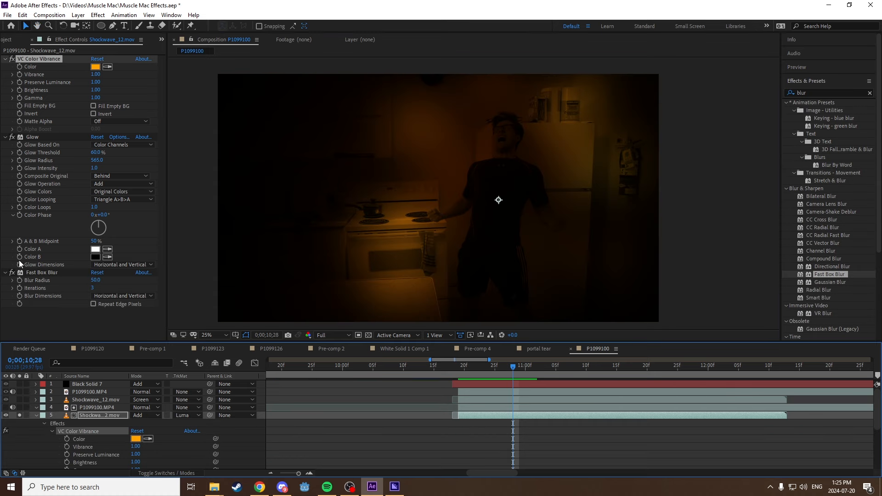
- Compare the soloed luma-matted shockwave layer with and without Fast Box Blur, and collapse the layer's properties
{"action": "left_click_drag", "start_coordinate": [21, 265], "coordinate": [15, 275]}
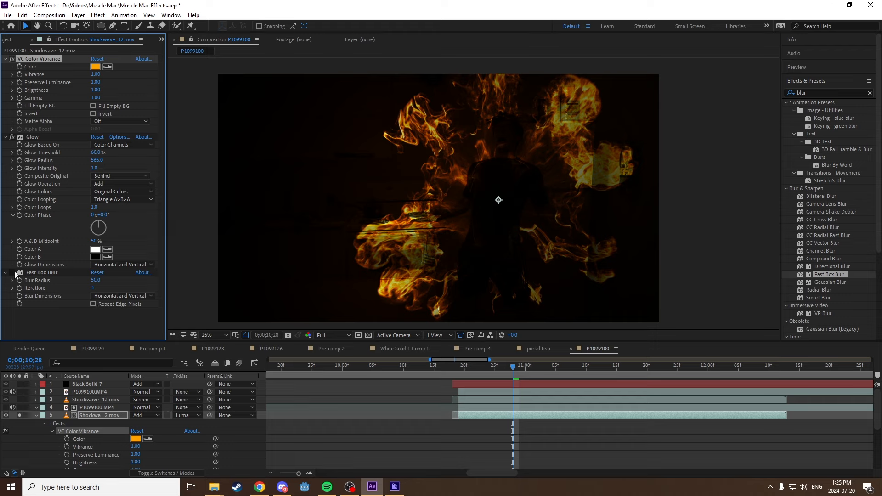
{"action": "left_click", "coordinate": [118, 415]}
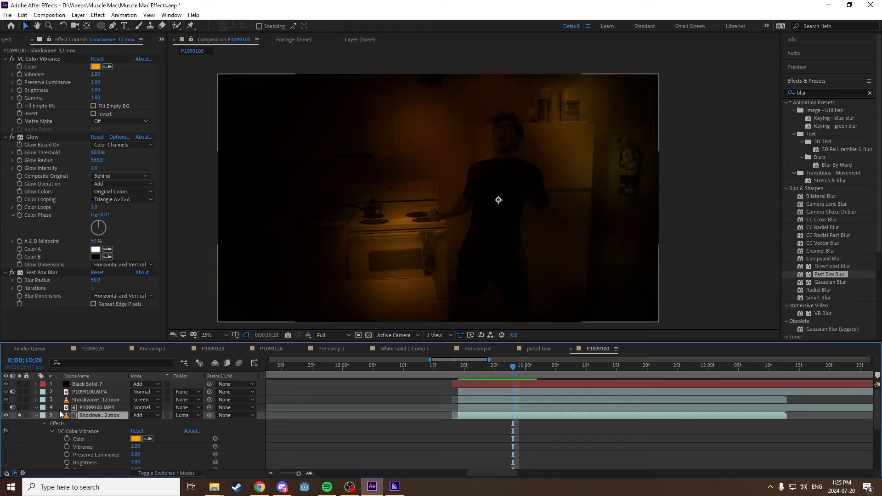
{"action": "left_click", "coordinate": [36, 416]}
- Unsolo the blurred shockwave layer 5 and compare the kitchen shot with that light layer hidden and shown
{"action": "left_click", "coordinate": [115, 407]}
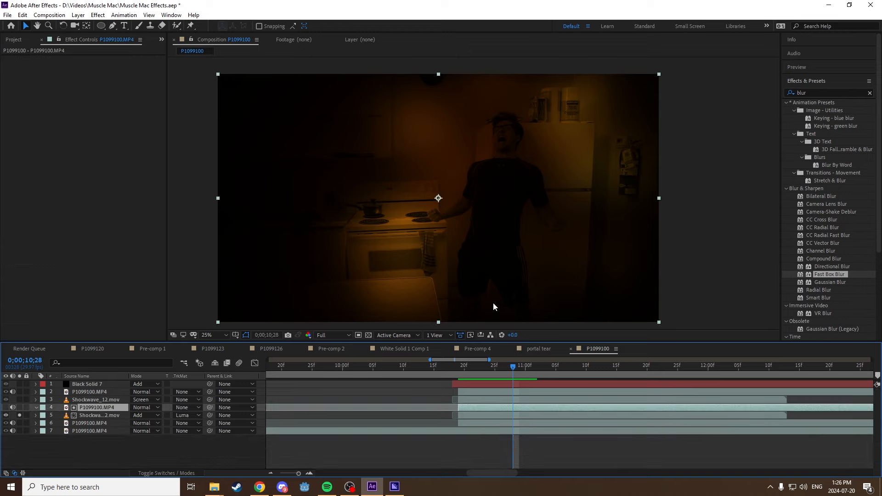
{"action": "left_click", "coordinate": [19, 415]}
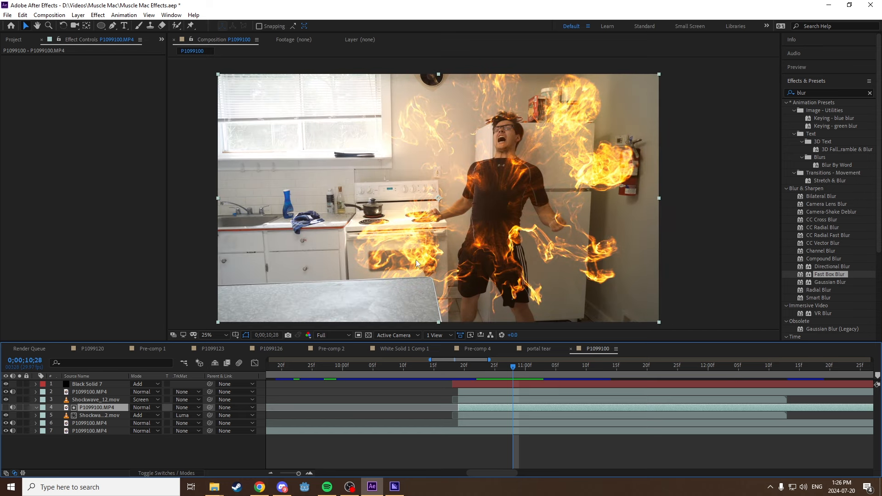
{"action": "left_click", "coordinate": [6, 415]}
{"action": "left_click", "coordinate": [6, 416]}
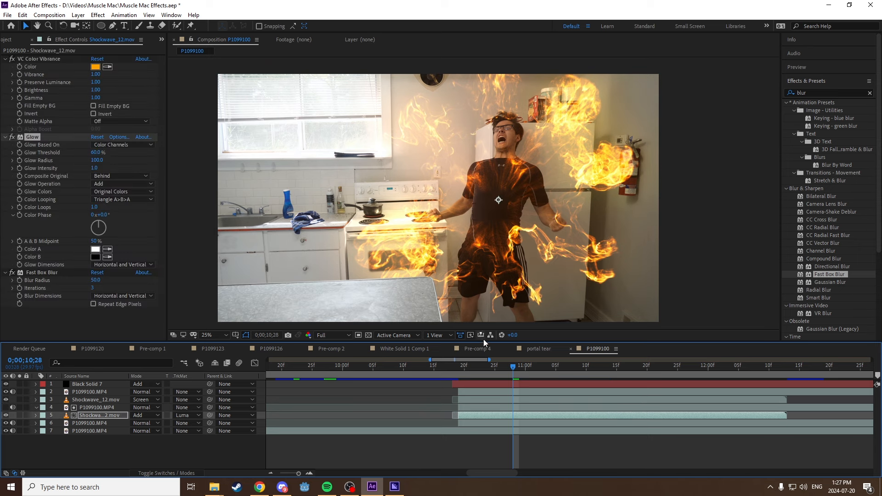
{"action": "left_click_drag", "start_coordinate": [511, 365], "coordinate": [553, 369]}
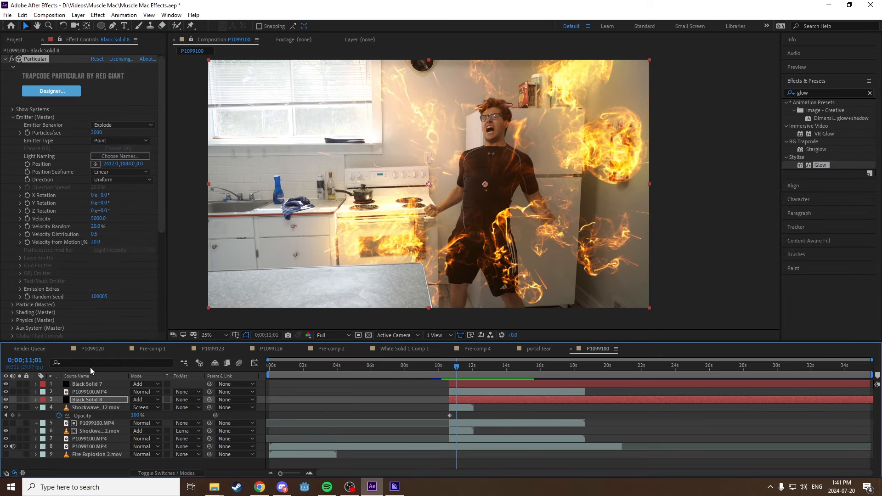
- Select the Black Solid 8 particle layer and open its Particular effect in the Designer
{"action": "left_click", "coordinate": [89, 385]}
{"action": "left_click", "coordinate": [88, 398]}
{"action": "left_click", "coordinate": [68, 117]}
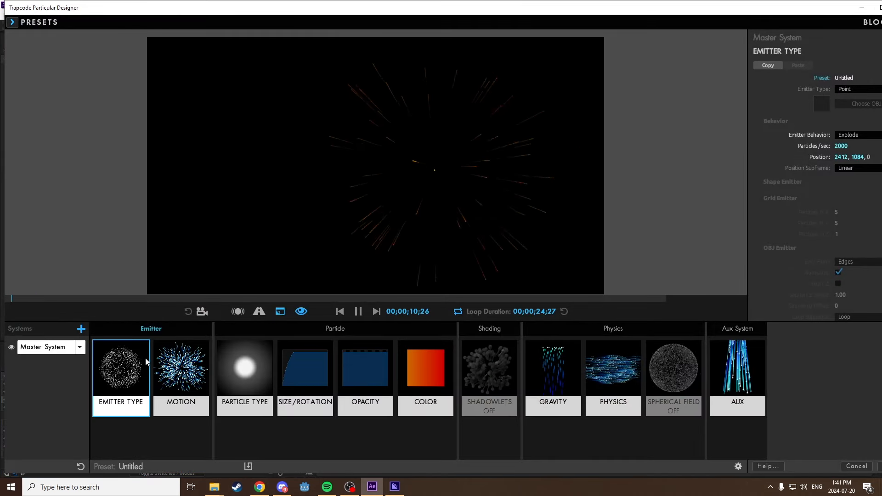
- Examine the Motion, Emitter Type, Color, Size/Rotation, Physics and Aux settings of the particle system
{"action": "left_click", "coordinate": [181, 368]}
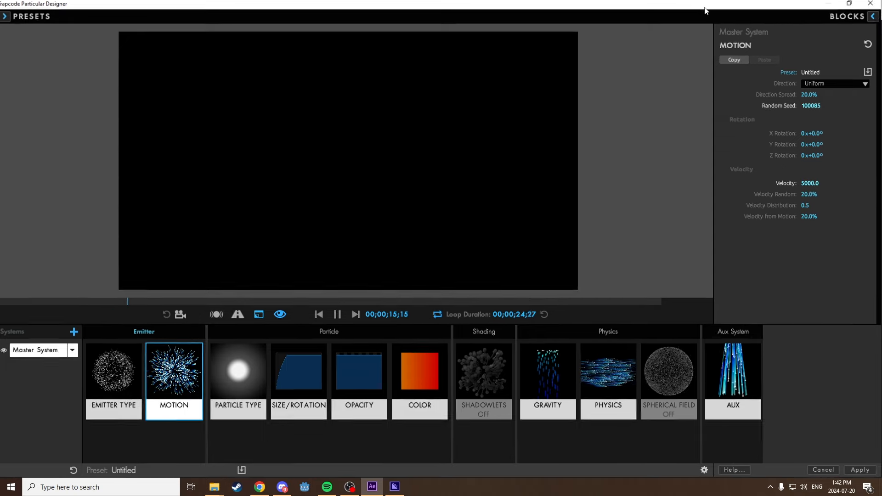
{"action": "left_click", "coordinate": [118, 368]}
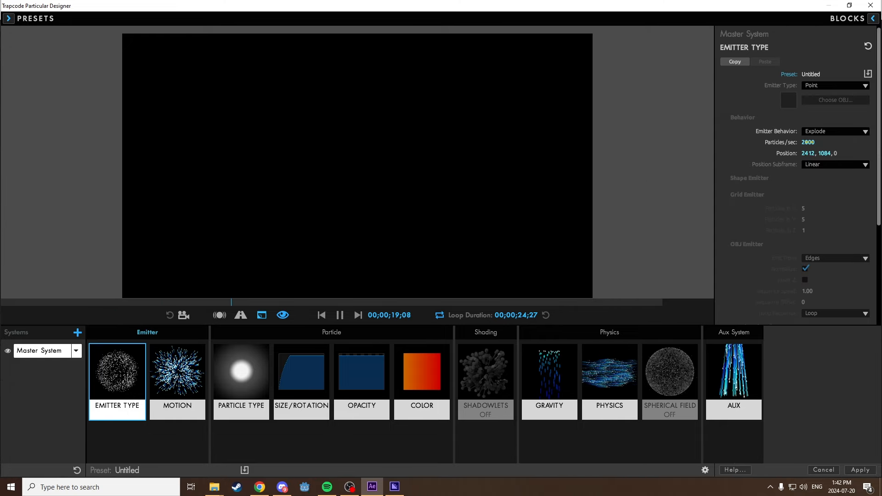
{"action": "left_click", "coordinate": [448, 379]}
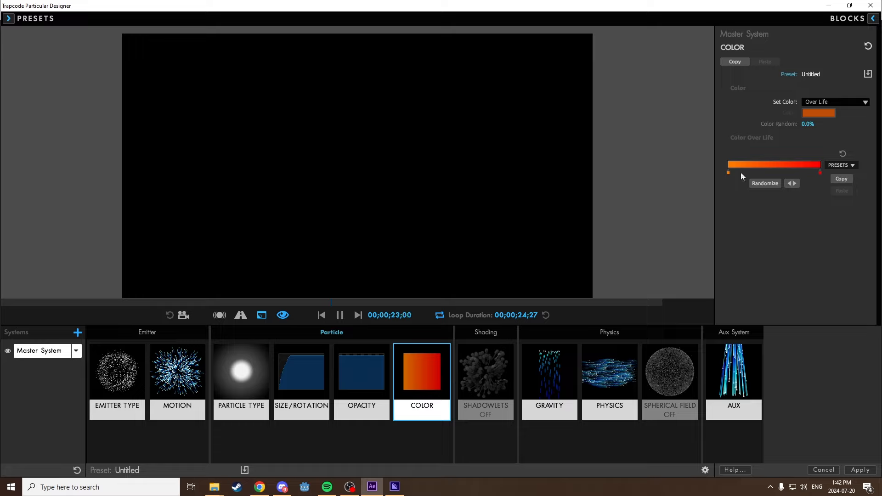
{"action": "left_click", "coordinate": [301, 371]}
{"action": "left_click", "coordinate": [610, 375]}
{"action": "left_click", "coordinate": [745, 381]}
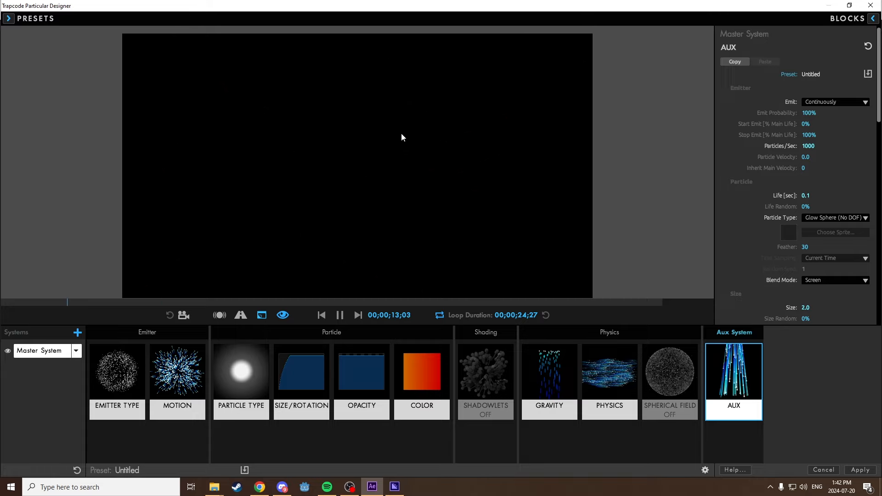
{"action": "left_click", "coordinate": [309, 374]}
{"action": "left_click", "coordinate": [614, 375]}
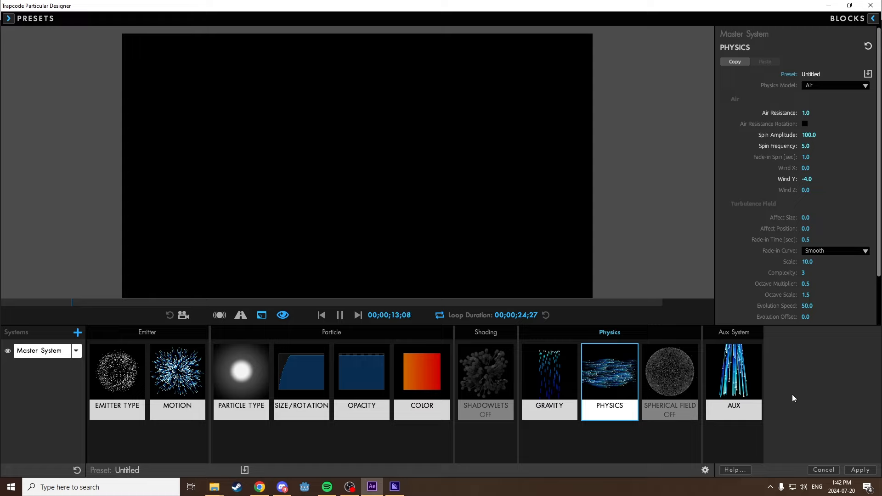
{"action": "left_click", "coordinate": [743, 381]}
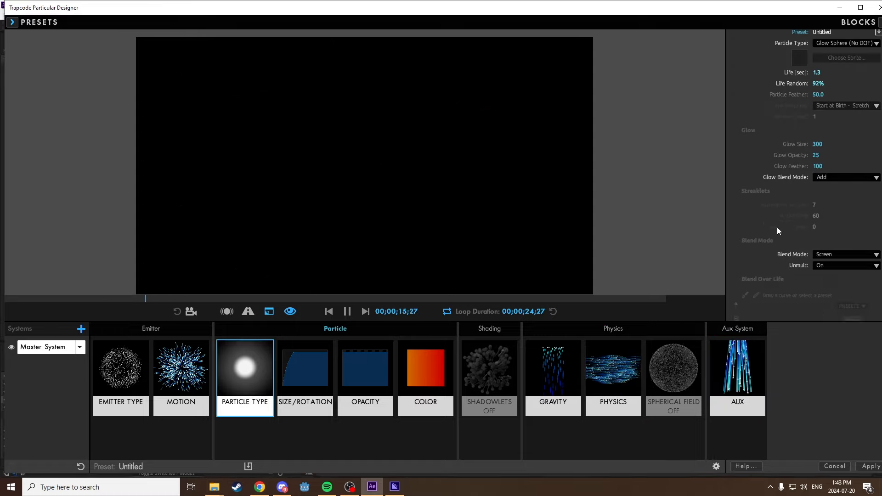
- Set the emitter to 3000 particles per second and the motion velocity to 4000
{"action": "left_click", "coordinate": [298, 365]}
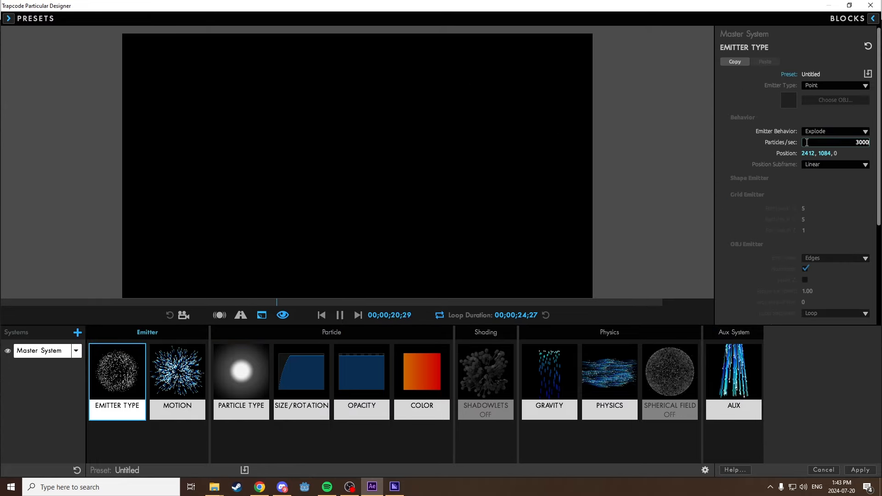
{"action": "key", "text": "Return"}
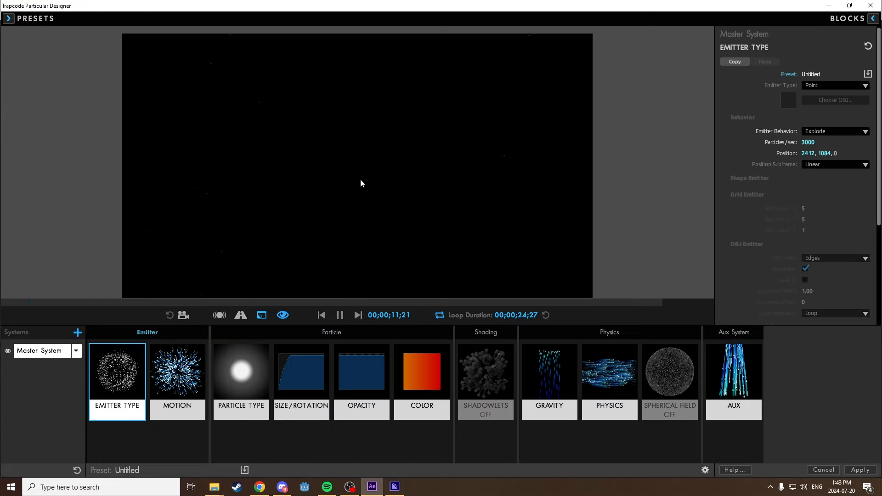
{"action": "left_click", "coordinate": [178, 389]}
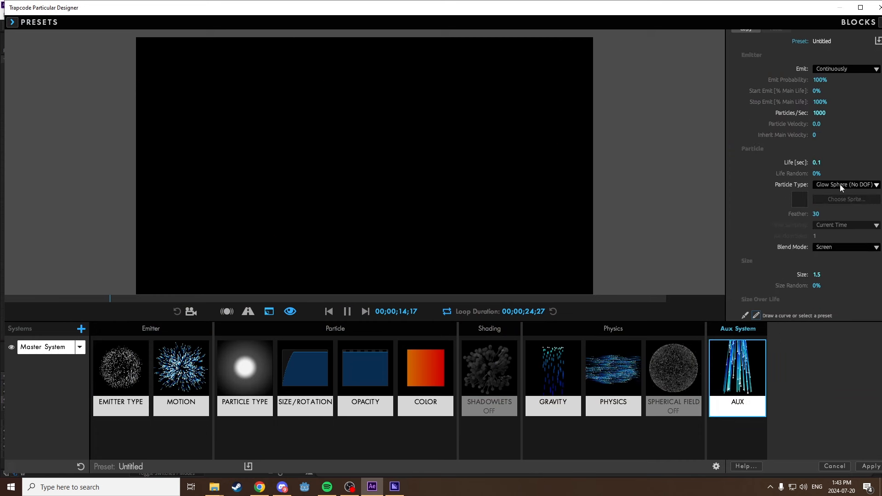
- Set the life of the aux particles to 0.0 seconds and scrub the composition just before the explosion
{"action": "left_click", "coordinate": [816, 163]}
{"action": "type", "text": "0.0"}
{"action": "key", "text": "Return"}
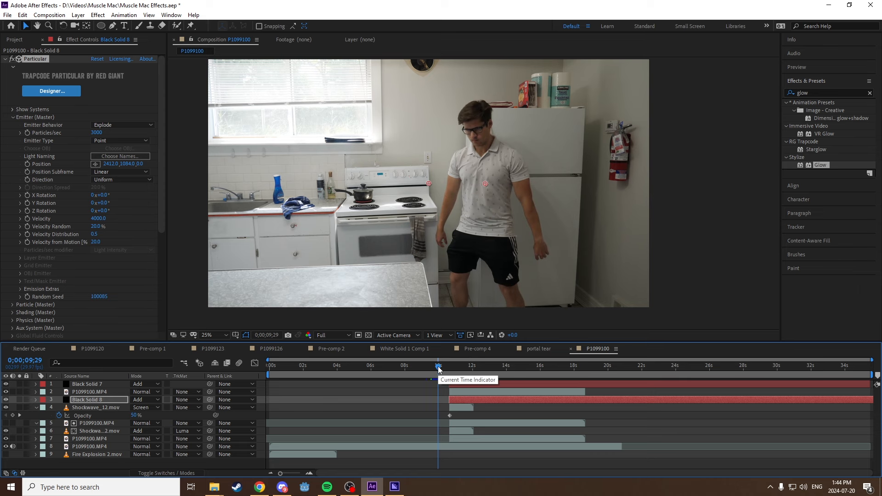
{"action": "left_click_drag", "start_coordinate": [437, 368], "coordinate": [443, 369]}
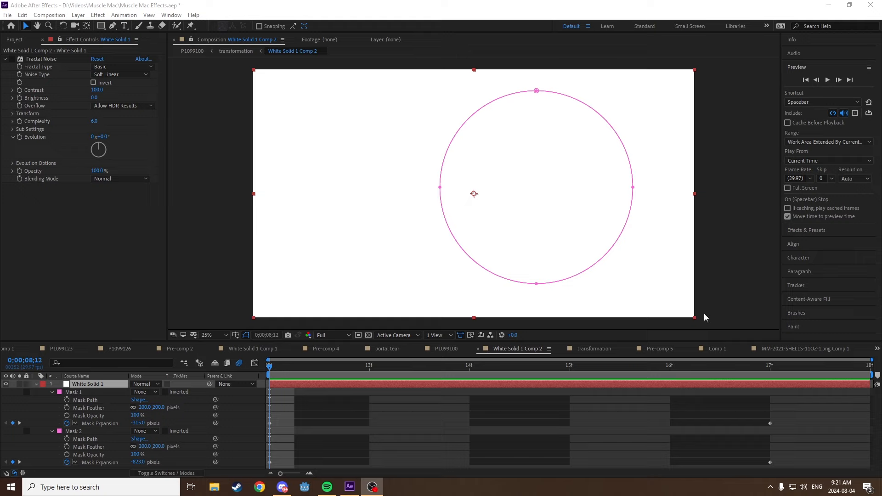
- Set Mask 1 to Add and Mask 2 to Subtract on White Solid 1, and turn on its Fractal Noise effect
{"action": "left_click", "coordinate": [144, 393]}
{"action": "left_click", "coordinate": [151, 412]}
{"action": "left_click", "coordinate": [144, 431]}
{"action": "left_click", "coordinate": [156, 381]}
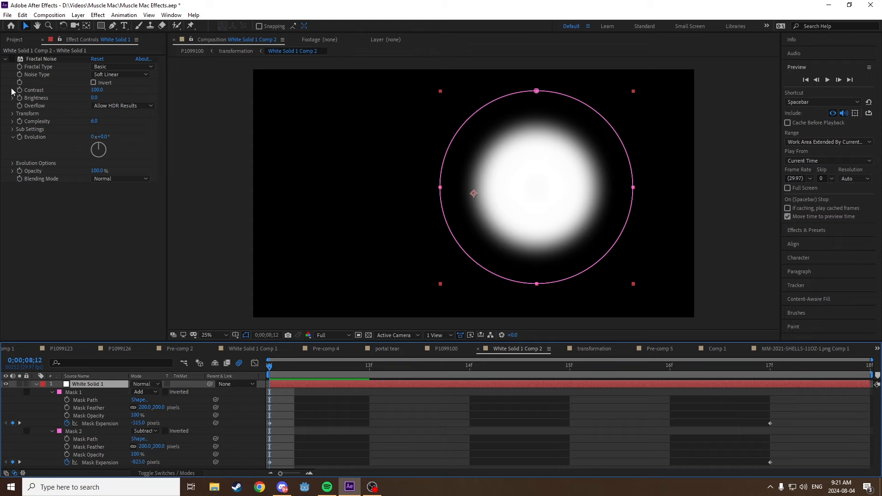
{"action": "left_click", "coordinate": [12, 59]}
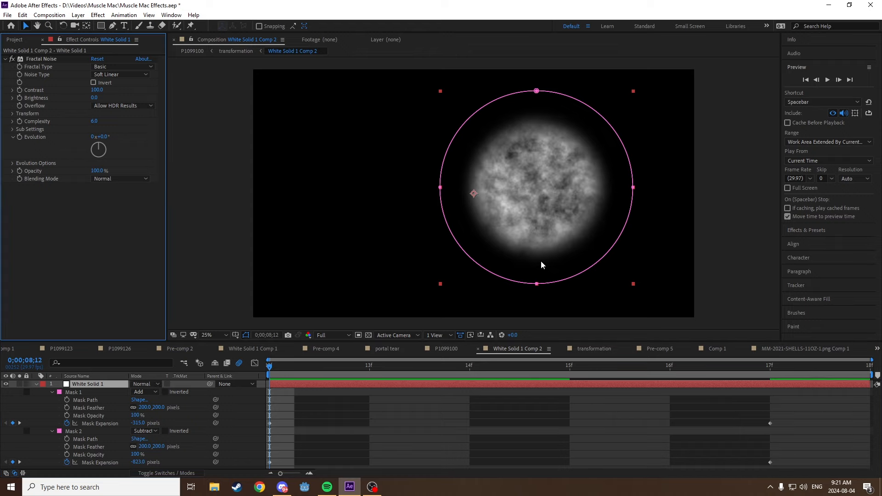
{"action": "left_click_drag", "start_coordinate": [282, 369], "coordinate": [265, 380]}
- In the transformation composition inside P1099100, view the White Solid 1 Comp 2 layer on its own around the explosion, then unsolo it
{"action": "left_click", "coordinate": [451, 349]}
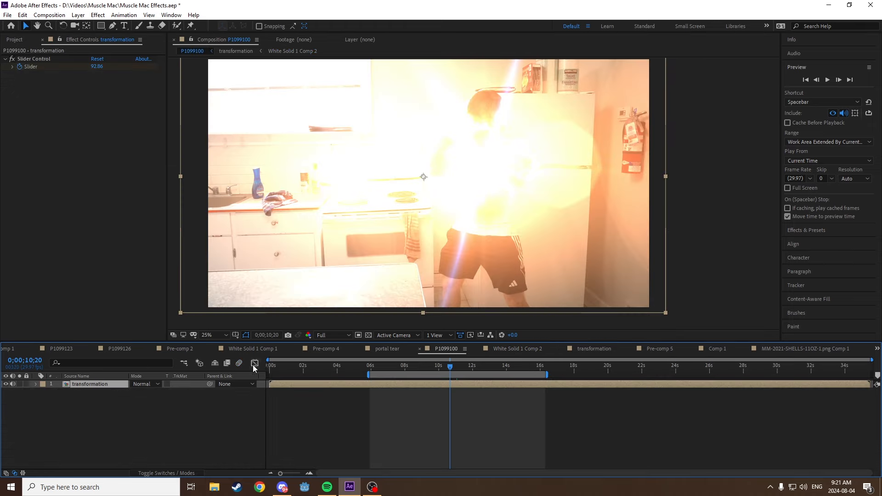
{"action": "double_click", "coordinate": [115, 385]}
{"action": "left_click_drag", "start_coordinate": [281, 474], "coordinate": [294, 474]}
{"action": "left_click", "coordinate": [19, 384]}
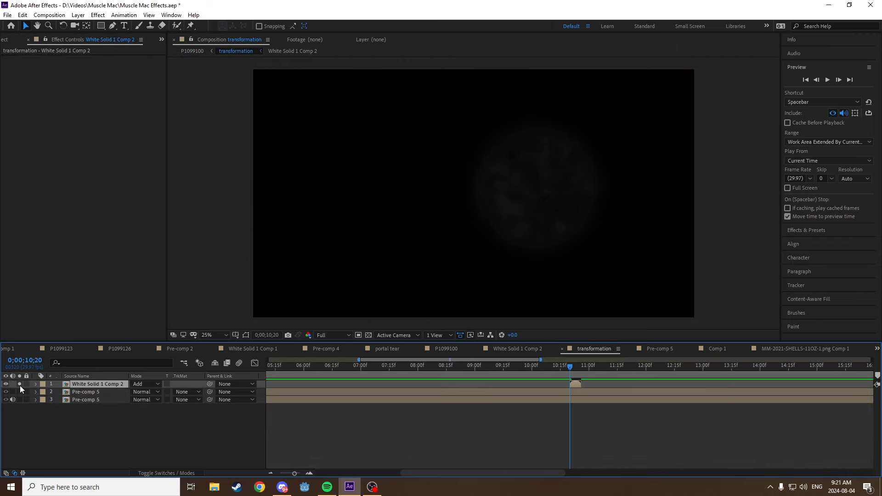
{"action": "mouse_move", "coordinate": [572, 365]}
{"action": "left_mouse_down"}
{"action": "mouse_move", "coordinate": [581, 365]}
{"action": "mouse_move", "coordinate": [573, 366]}
{"action": "left_mouse_up"}
{"action": "left_click", "coordinate": [19, 384]}
- Set the Displacement Map on the upper Pre-comp 5 layer to use Luminance for both horizontal and vertical displacement
{"action": "left_click", "coordinate": [81, 392]}
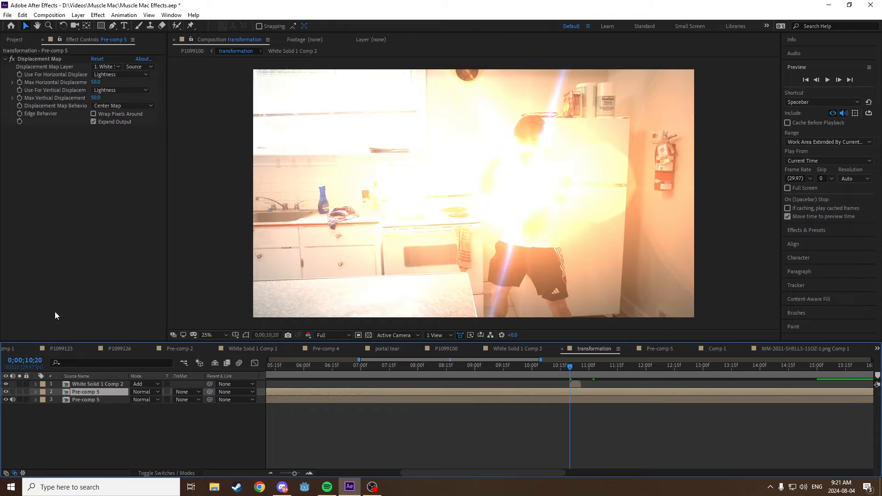
{"action": "left_click", "coordinate": [34, 61]}
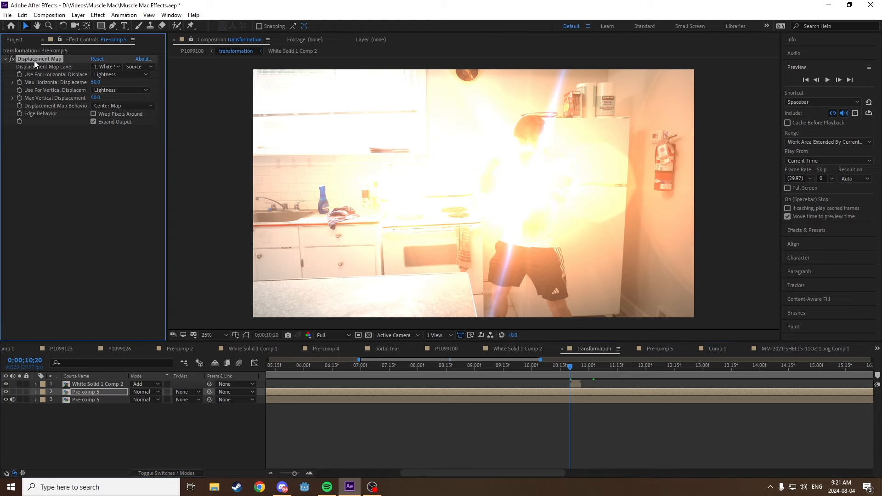
{"action": "left_click", "coordinate": [119, 74]}
{"action": "left_click", "coordinate": [119, 125]}
{"action": "left_click", "coordinate": [120, 90]}
{"action": "left_click", "coordinate": [118, 140]}
- Inspect the shockwave's distortion of the kitchen counter up close at 0;00;10;23, and toggle the solo of White Solid 1 Comp 2
{"action": "left_click_drag", "start_coordinate": [571, 365], "coordinate": [579, 368]}
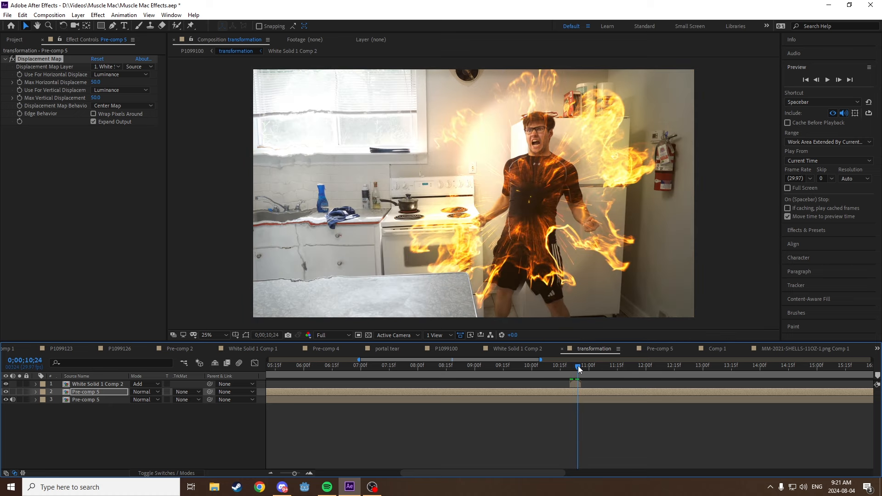
{"action": "left_click", "coordinate": [817, 81]}
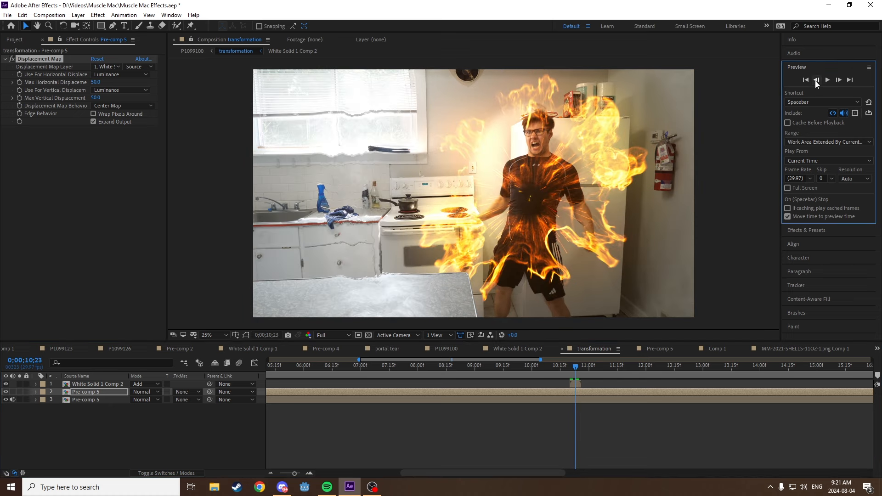
{"action": "scroll", "coordinate": [399, 175], "scroll_direction": "up", "scroll_amount": 2}
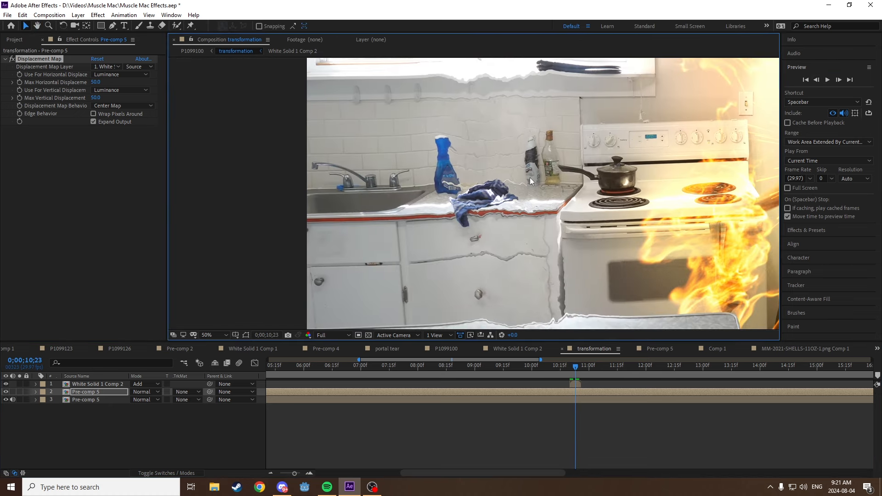
{"action": "scroll", "coordinate": [478, 241], "scroll_direction": "up", "scroll_amount": 2}
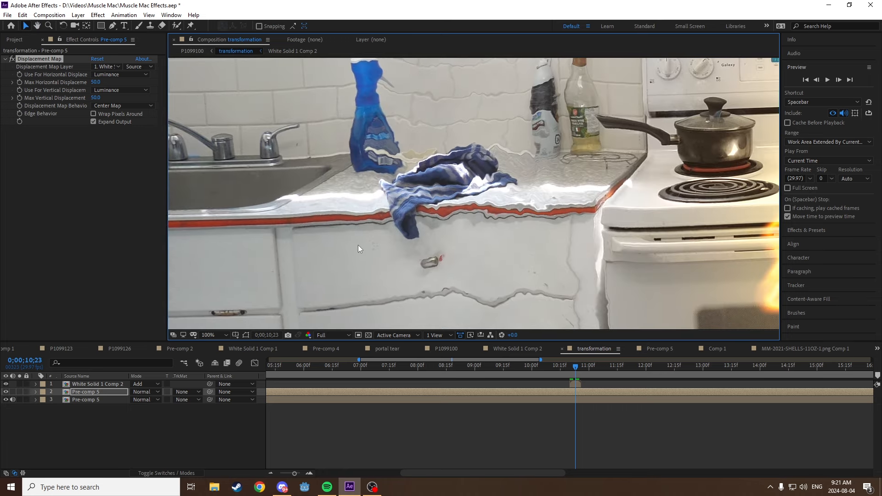
{"action": "left_click", "coordinate": [19, 384]}
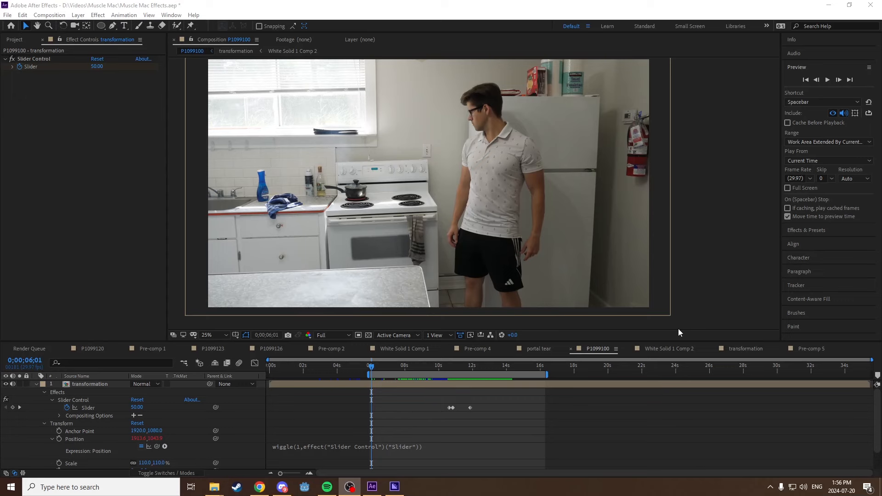
- Open the transformation composition from P1099100 and scrub through the explosion to 0;00;10;24
{"action": "left_click", "coordinate": [376, 369]}
{"action": "double_click", "coordinate": [391, 385]}
{"action": "left_click", "coordinate": [451, 367]}
{"action": "left_click_drag", "start_coordinate": [450, 367], "coordinate": [453, 366]}
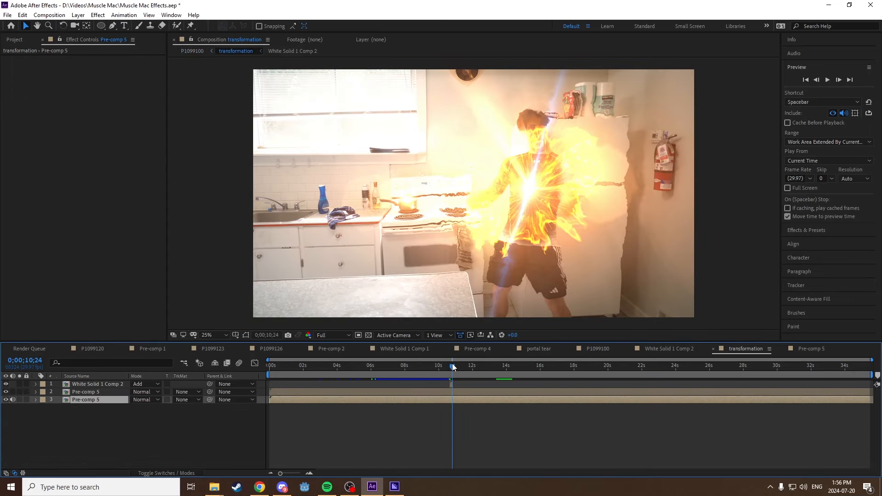
- Return to the P1099100 composition and preview the shaking transformation shot from 0;00;06;02 and repeatedly from 0;00;09;13
{"action": "left_click", "coordinate": [598, 349]}
{"action": "left_click", "coordinate": [372, 367]}
{"action": "key", "text": "space"}
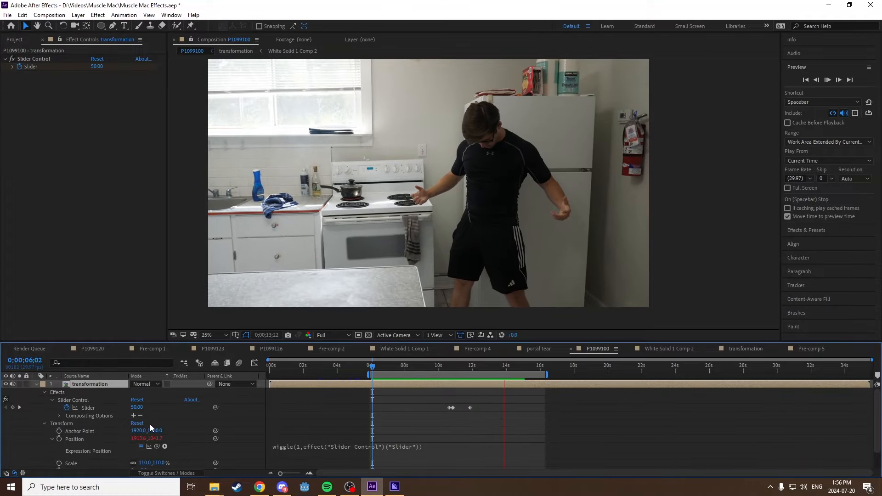
{"action": "left_click", "coordinate": [429, 369]}
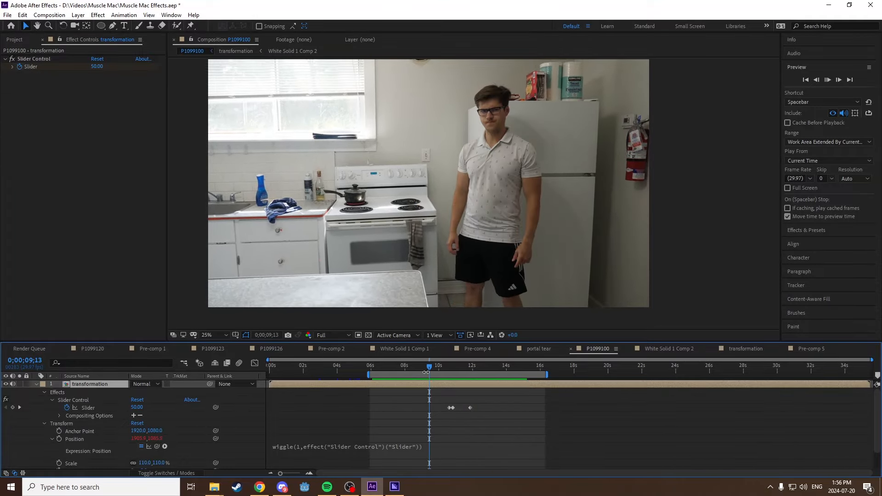
{"action": "key", "text": "space"}
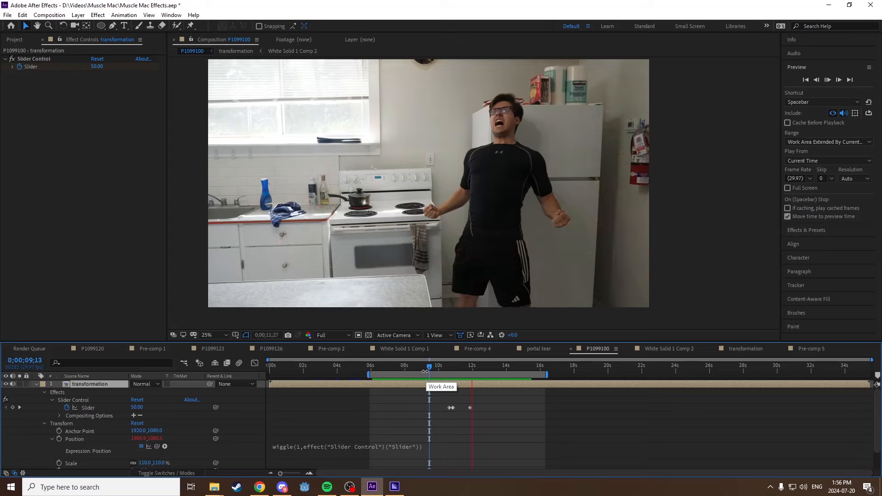
{"action": "key", "text": "space"}
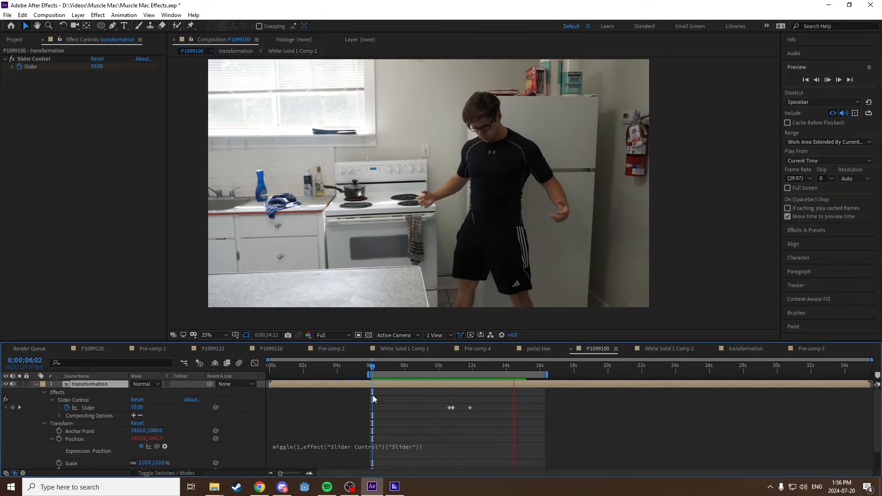
{"action": "left_click", "coordinate": [429, 368]}
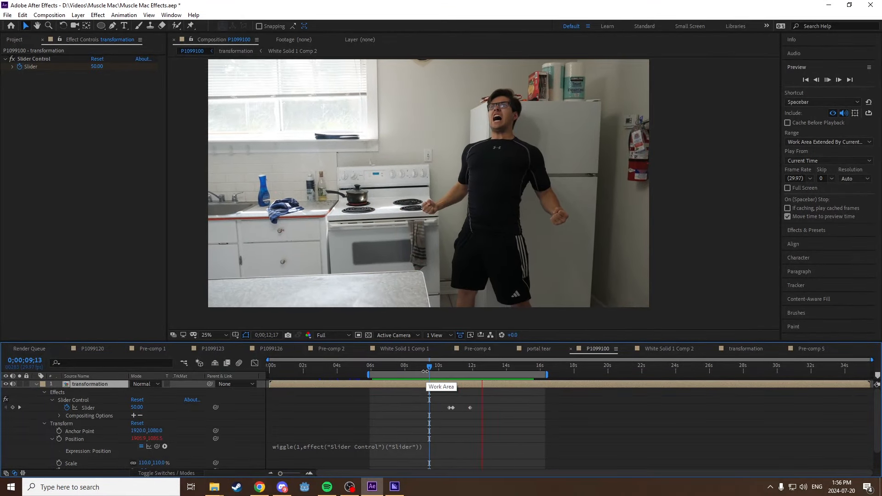
{"action": "key", "text": "space"}
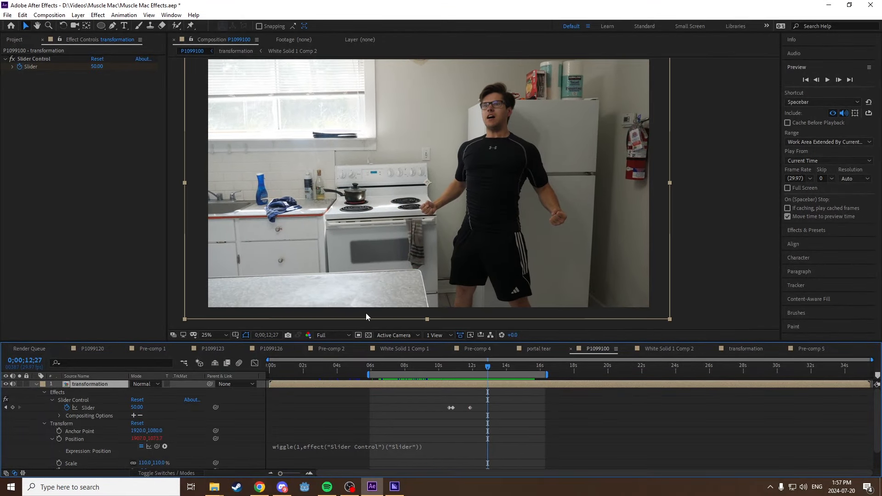
{"action": "left_click", "coordinate": [429, 368]}
{"action": "key", "text": "space"}
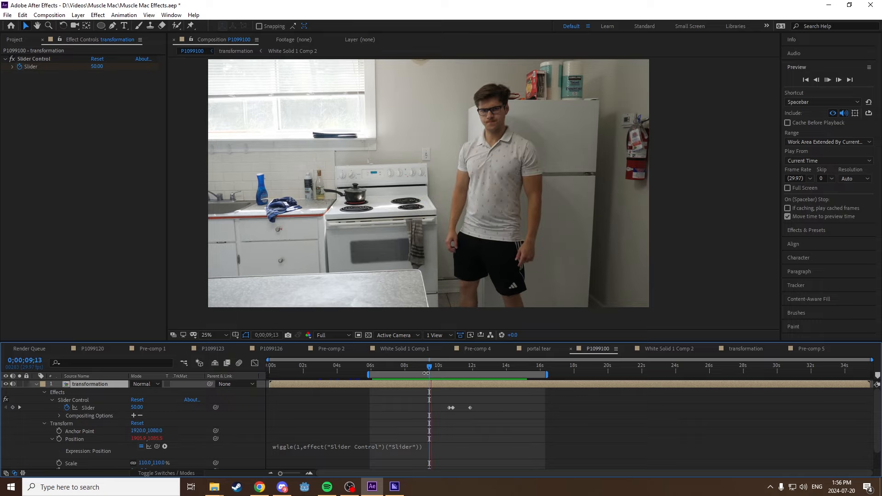